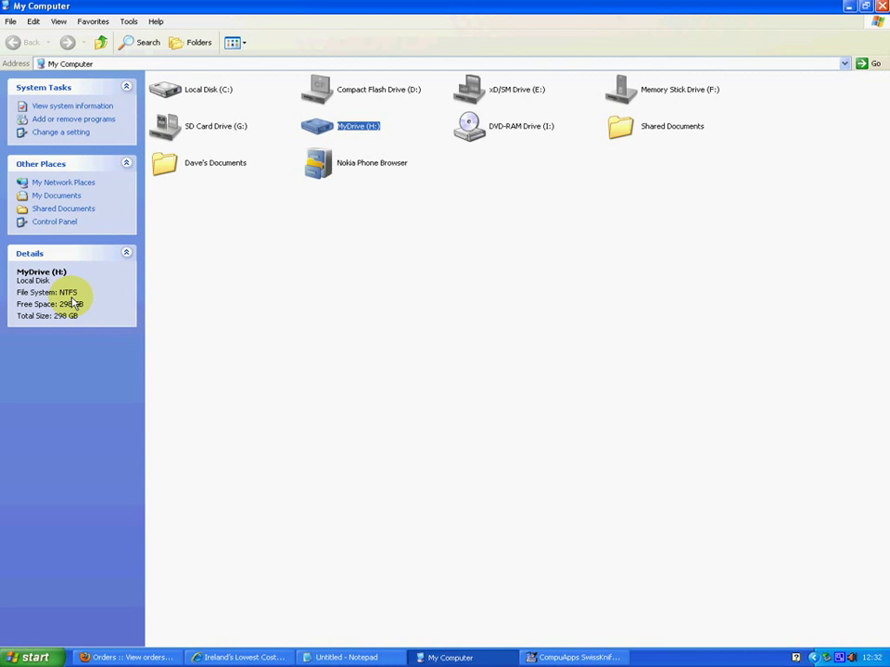
pyautogui.rightClick(345, 129)
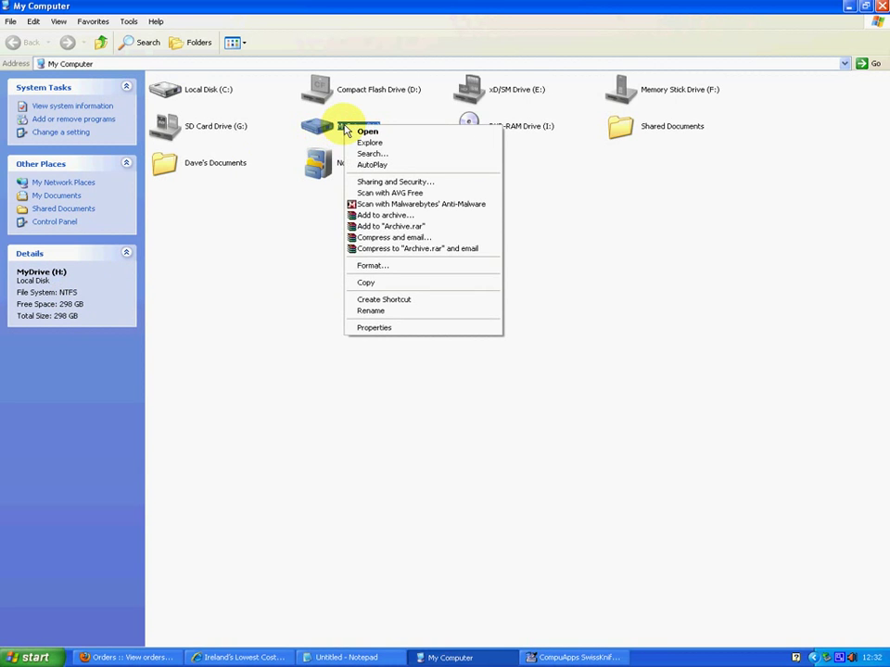
pyautogui.click(387, 266)
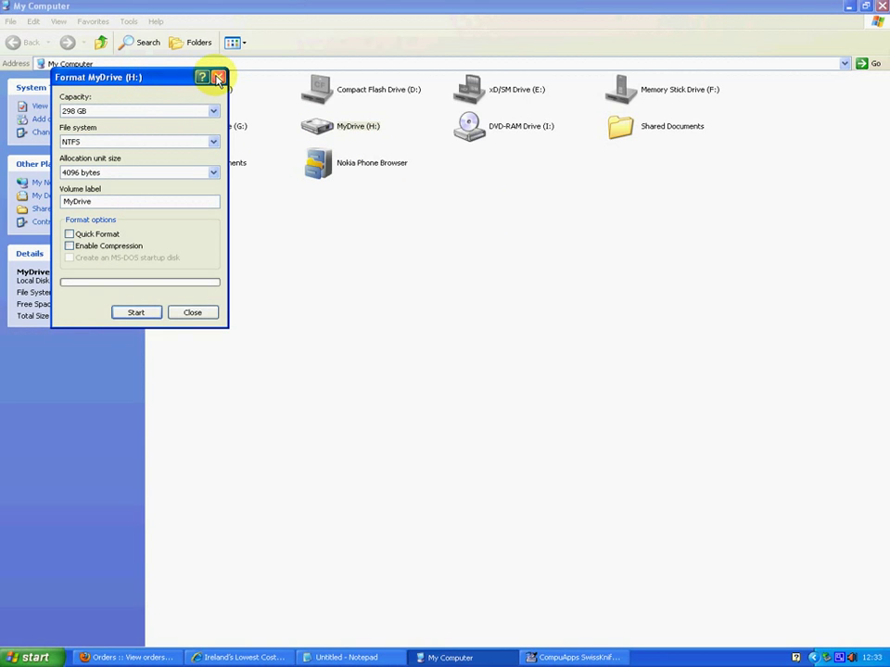
pyautogui.click(218, 78)
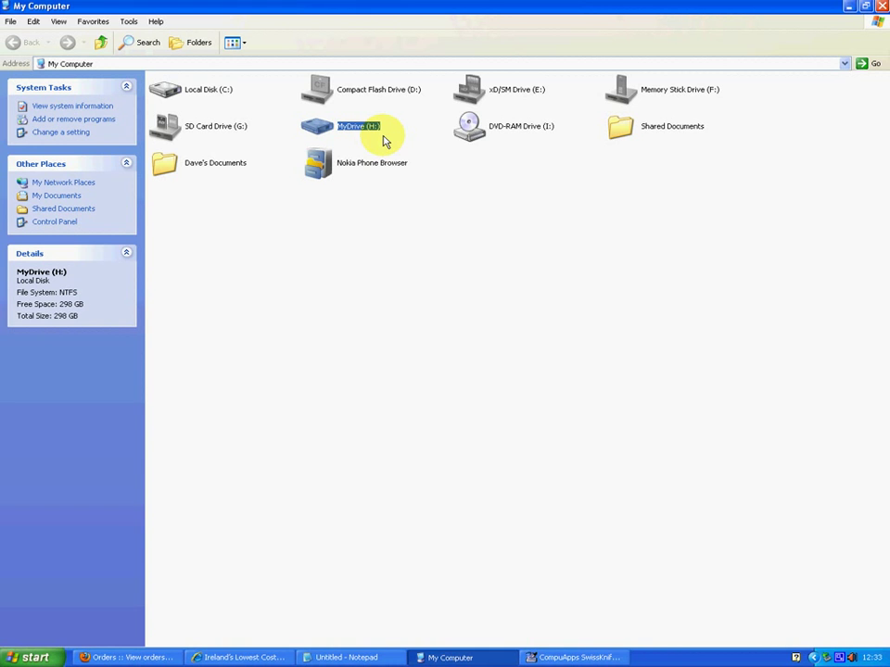
# - In SwissKnife, view the USB Host Adapter 1 disk holding the 305242 MB NTFS MyDrive (H:) partition
pyautogui.click(578, 658)
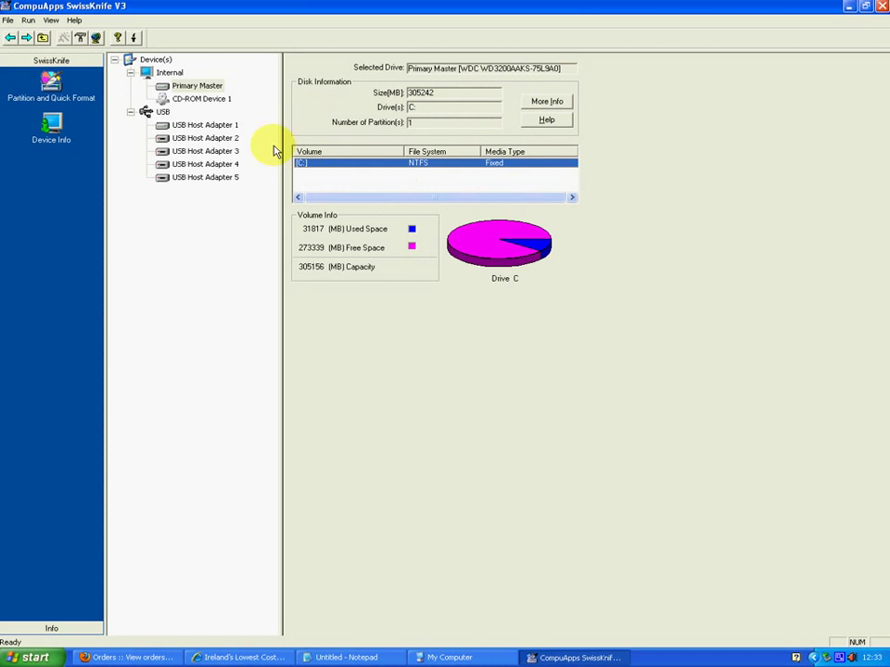
pyautogui.click(178, 88)
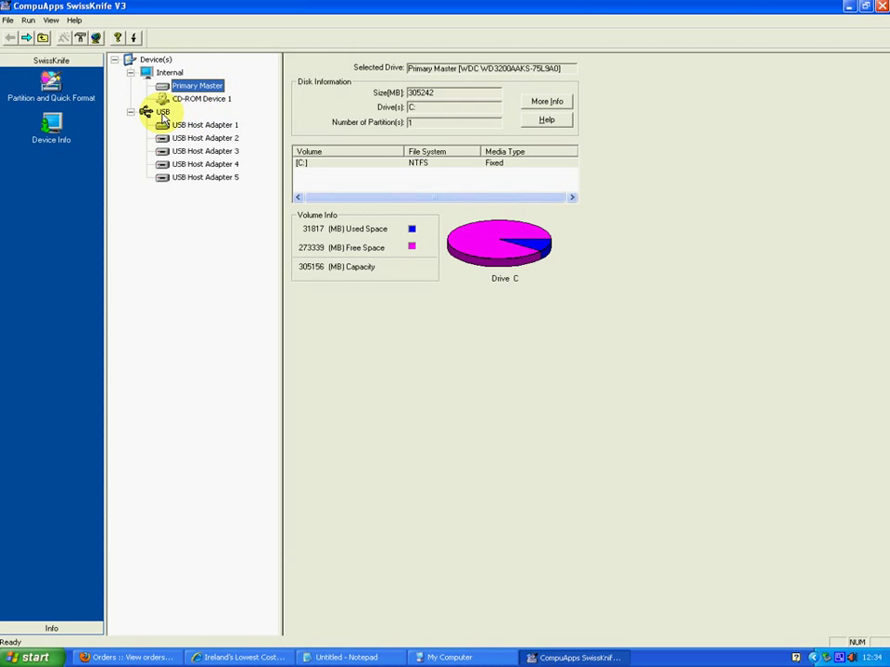
pyautogui.click(187, 128)
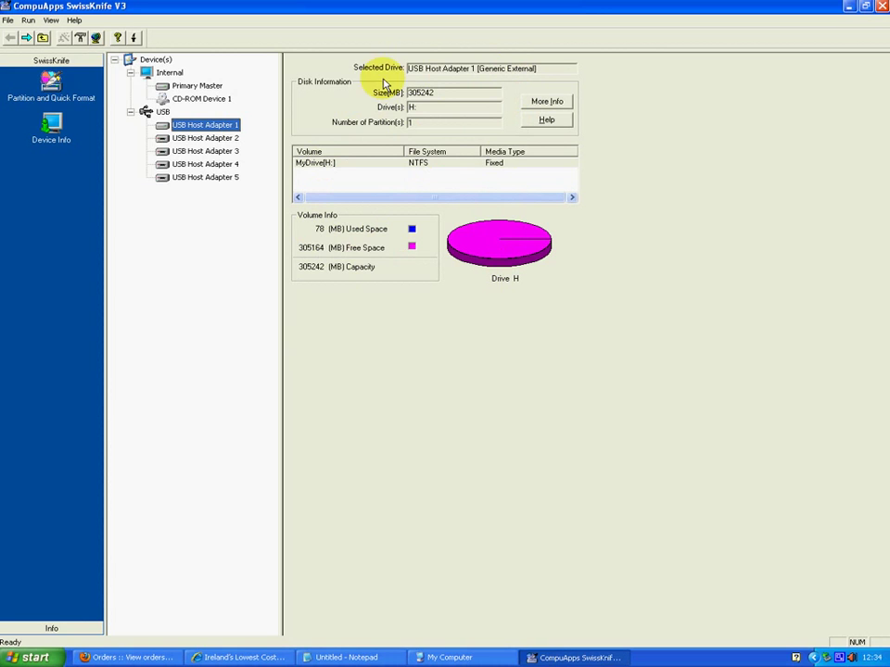
# - Under Partition and Quick Format, delete the Primary MyDrive partition on USB Host Adapter 1
pyautogui.click(53, 84)
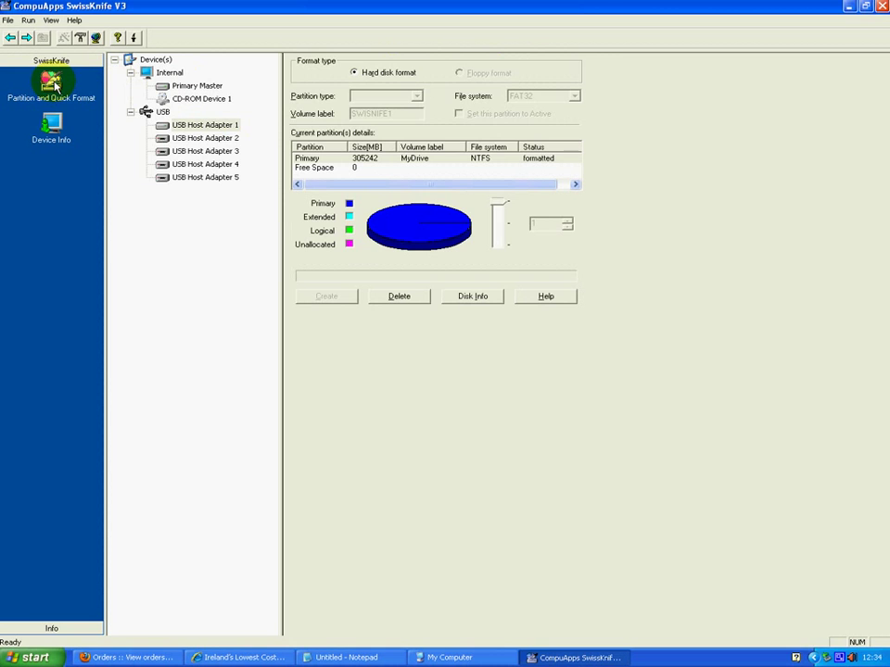
pyautogui.click(189, 126)
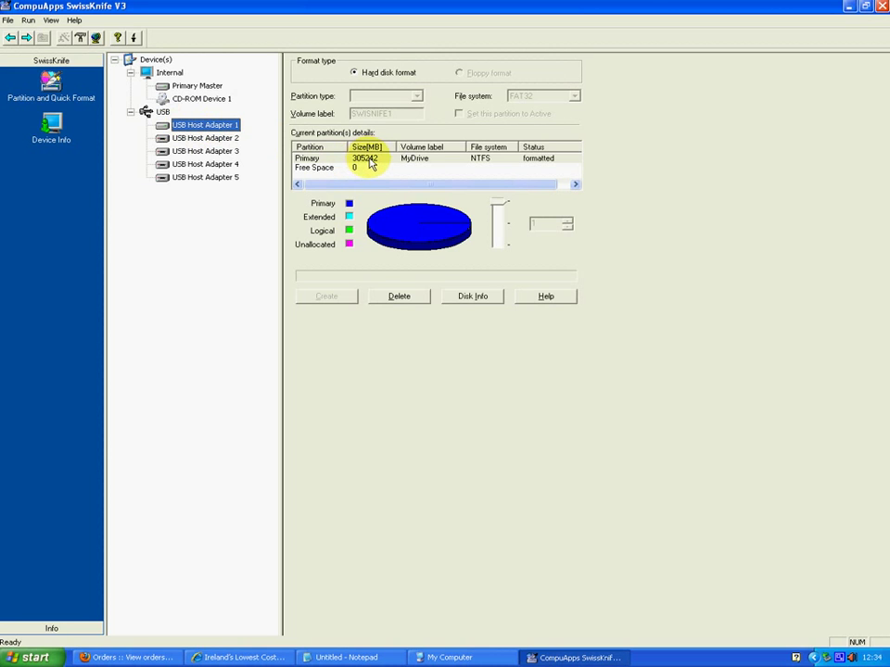
pyautogui.click(327, 161)
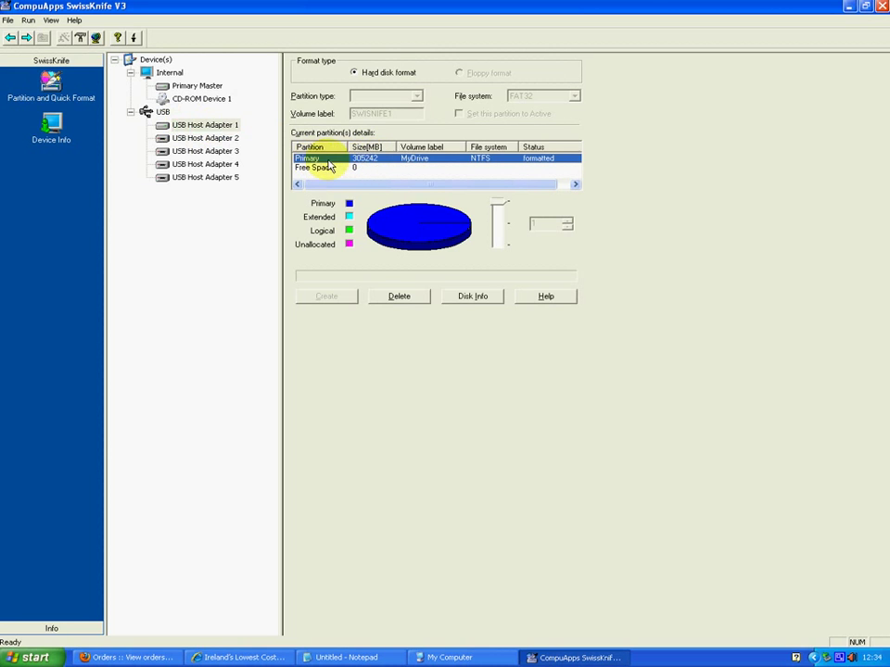
pyautogui.click(400, 298)
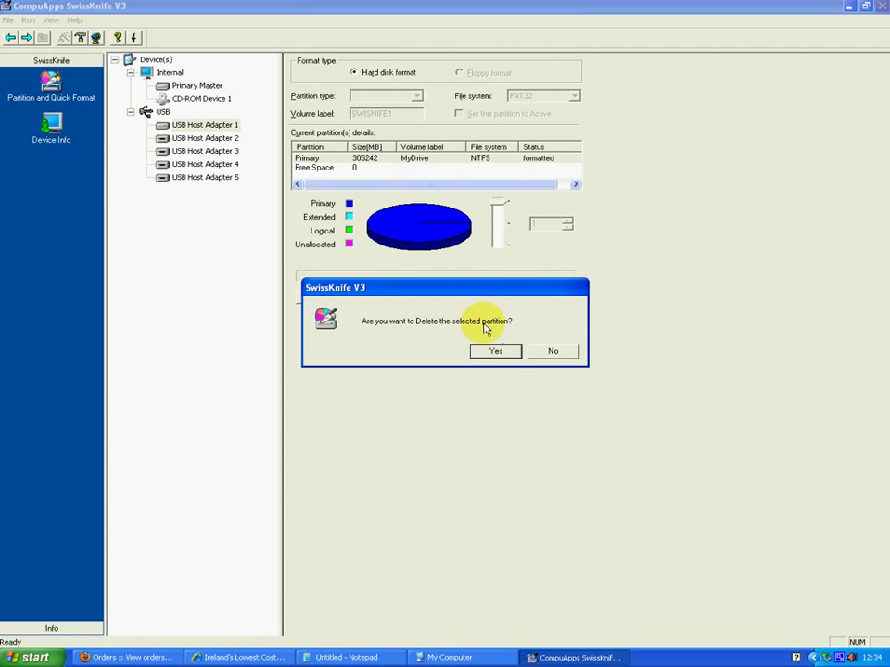
pyautogui.click(496, 352)
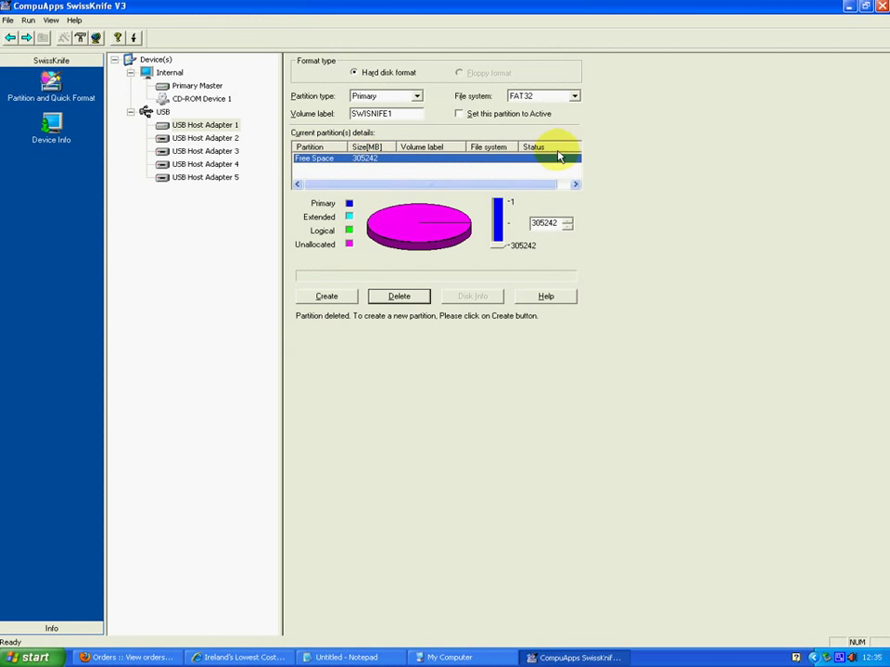
# - Label the new 305242 MB primary partition 'MyDrive' and choose FAT32 as its file system
pyautogui.click(399, 113)
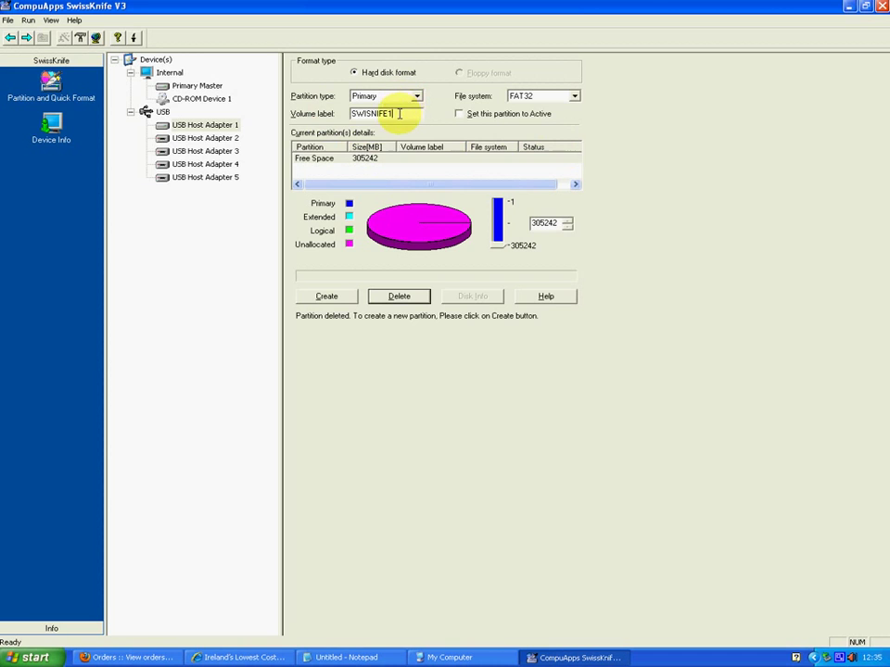
pyautogui.moveTo(398, 114); pyautogui.dragTo(282, 113)
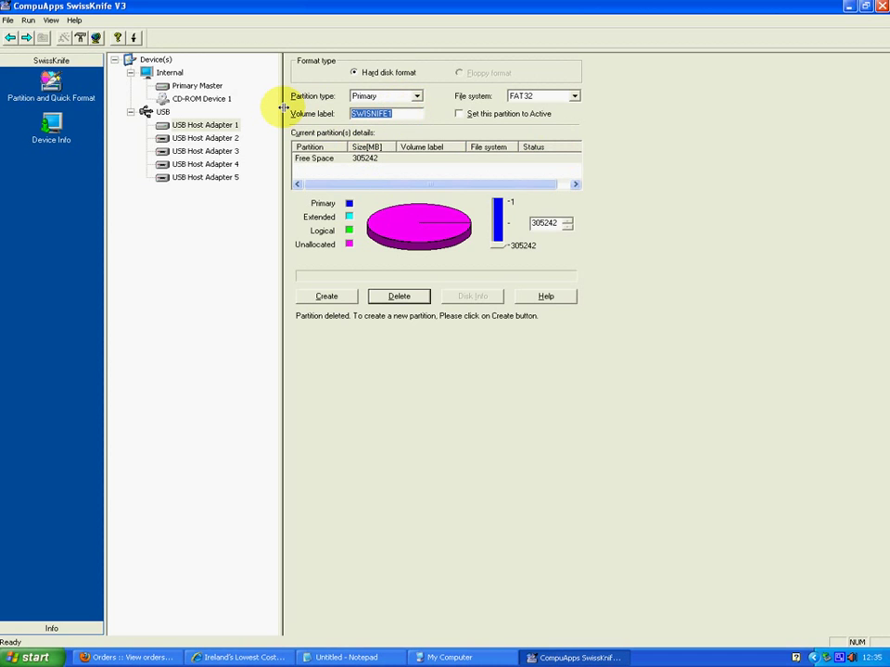
pyautogui.write('MyDrive')
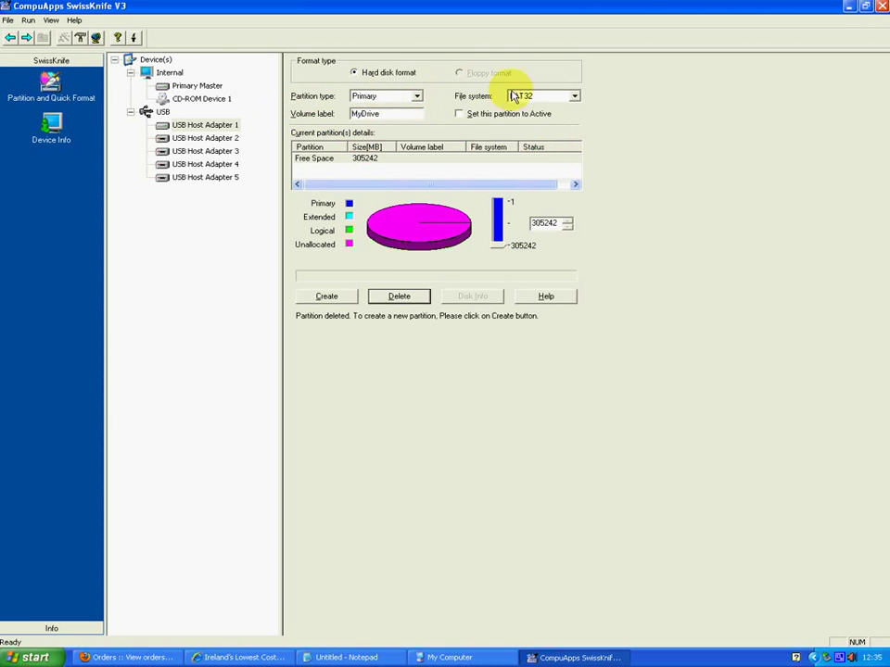
pyautogui.click(575, 96)
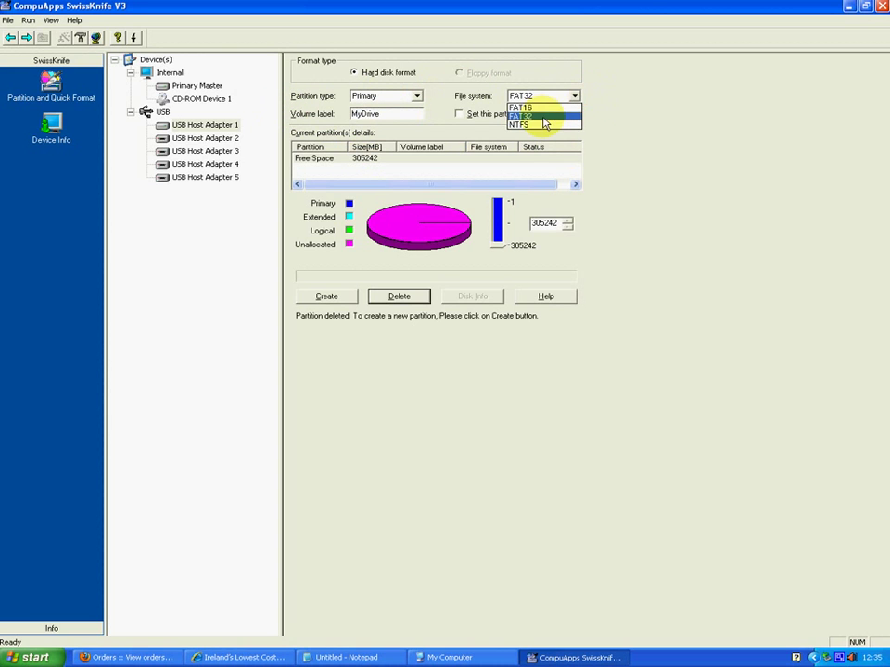
pyautogui.click(543, 114)
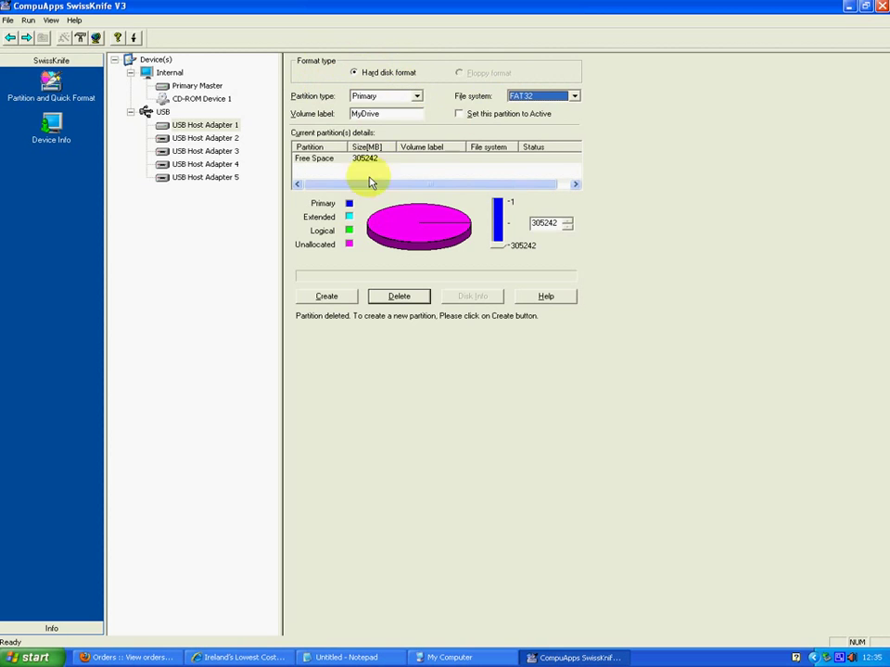
# - Create and quick-format the 305242 MB Primary FAT32 MyDrive partition
pyautogui.click(324, 297)
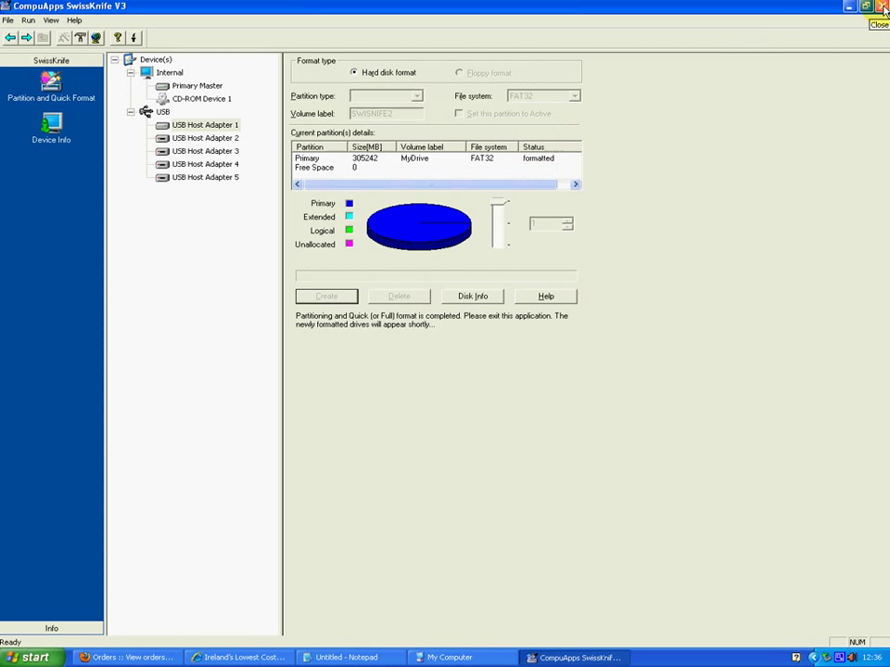
# - Close SwissKnife, refresh My Computer, and confirm MYDRIVE (H:) is FAT32 with 298 GB free
pyautogui.click(883, 7)
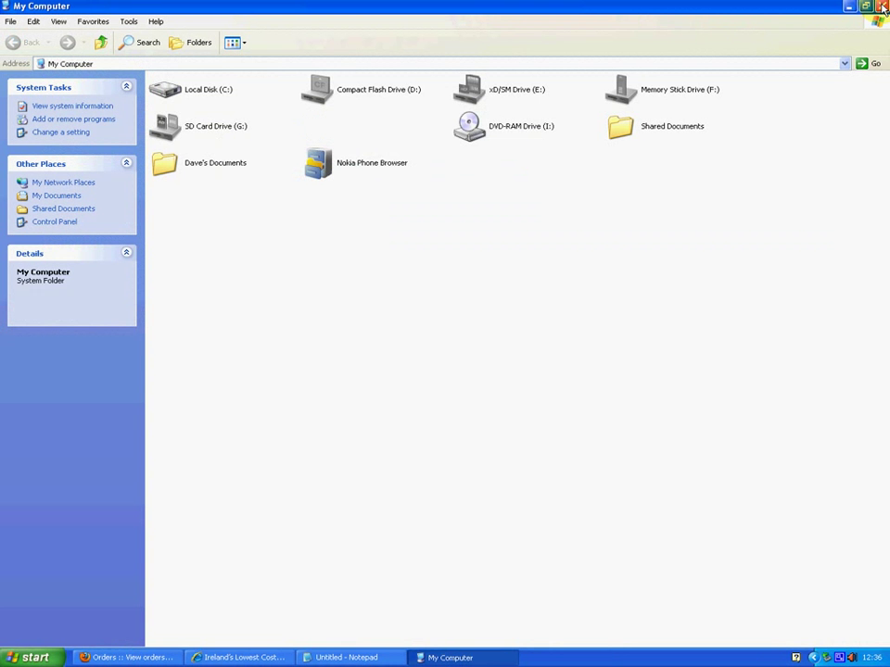
pyautogui.rightClick(353, 239)
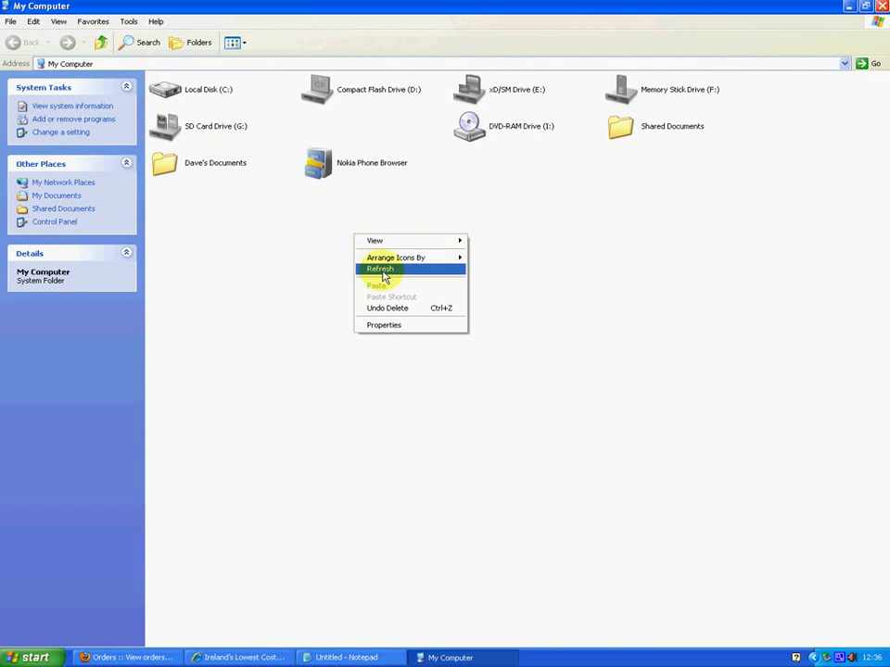
pyautogui.click(382, 270)
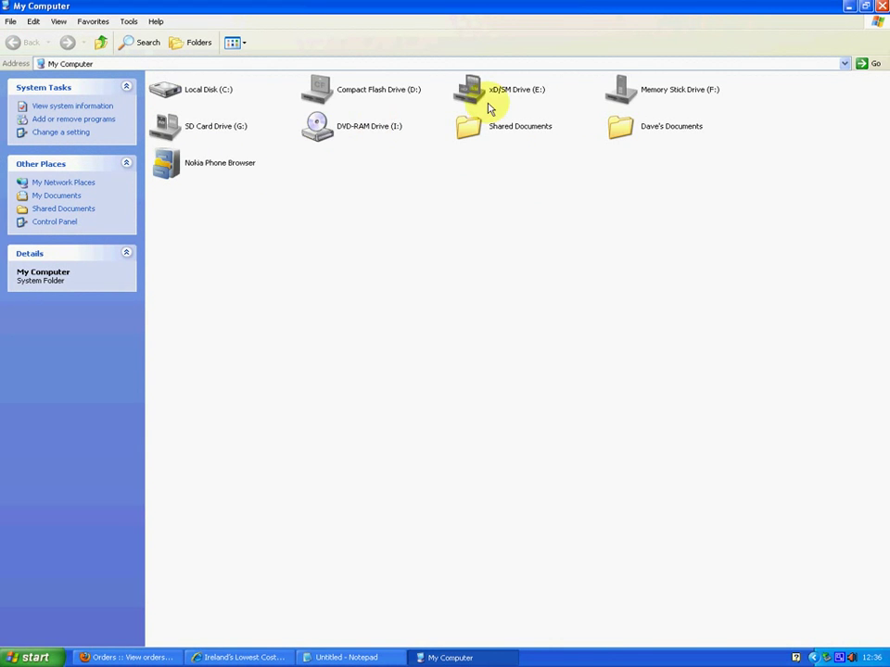
pyautogui.moveTo(342, 163)
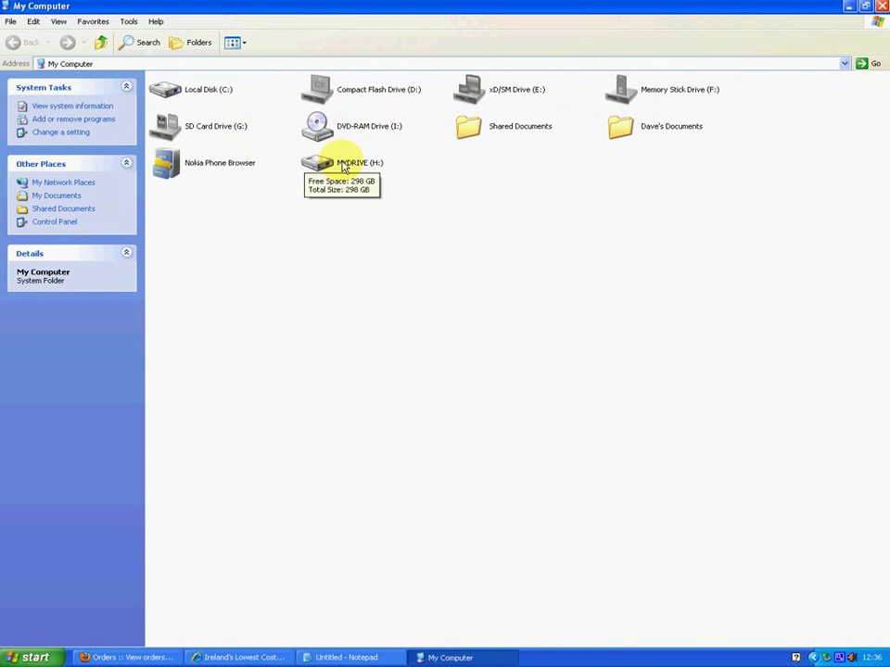
pyautogui.click(352, 165)
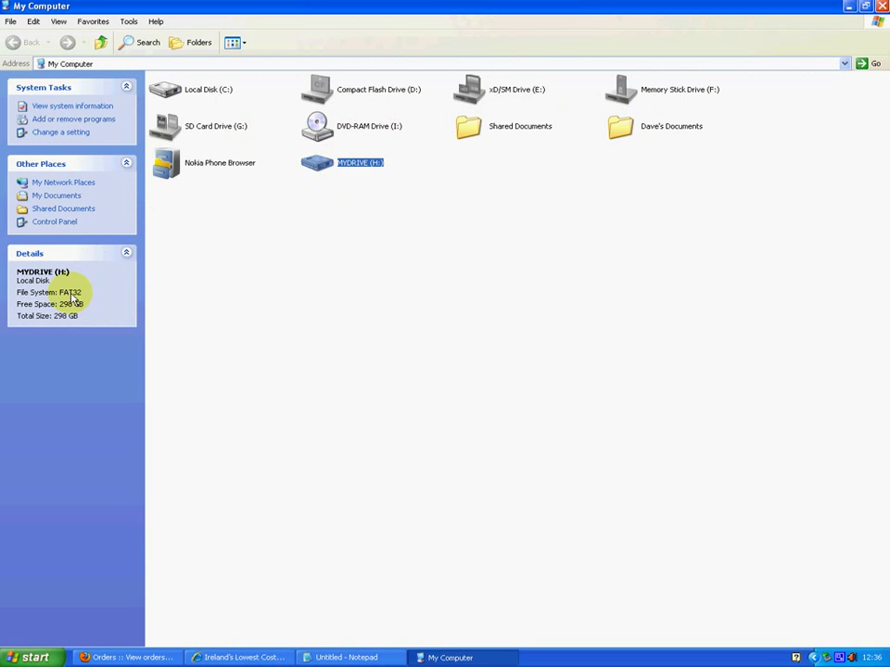
pyautogui.moveTo(333, 165)
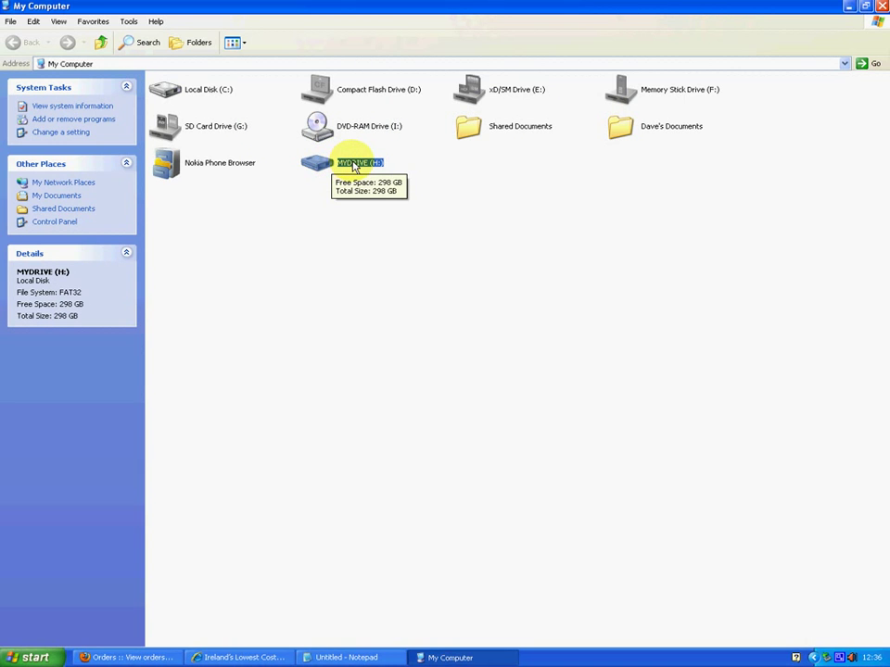
# - Quick-format MYDRIVE (H:) as NTFS in Windows, accepting the data-erase warning
pyautogui.rightClick(353, 166)
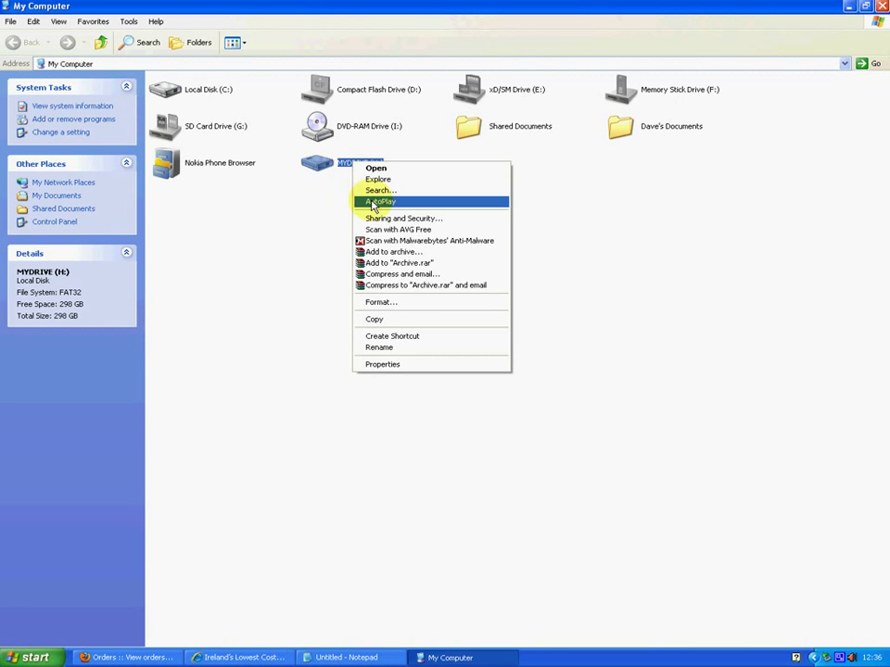
pyautogui.click(395, 301)
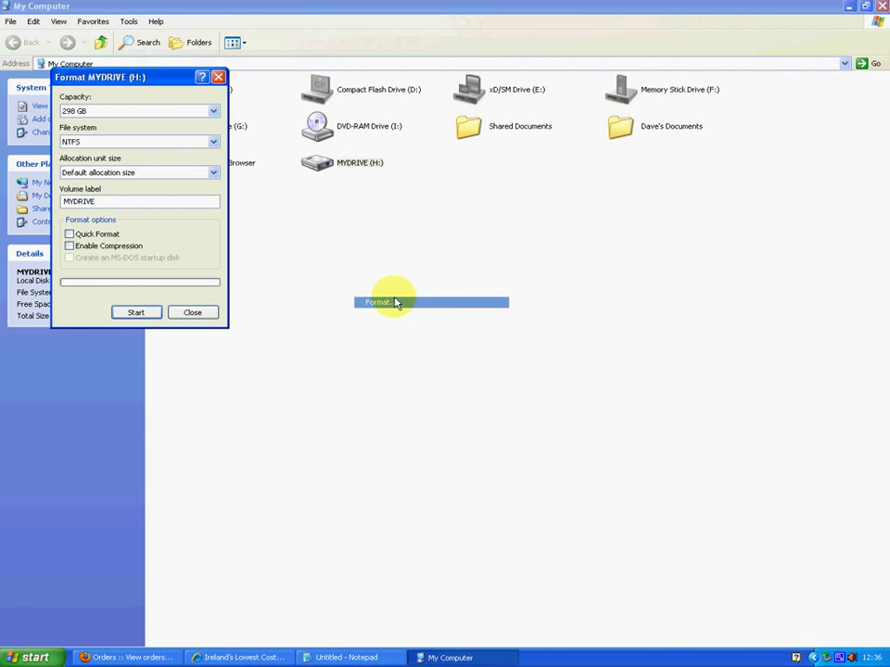
pyautogui.click(70, 235)
pyautogui.click(213, 141)
pyautogui.click(213, 141)
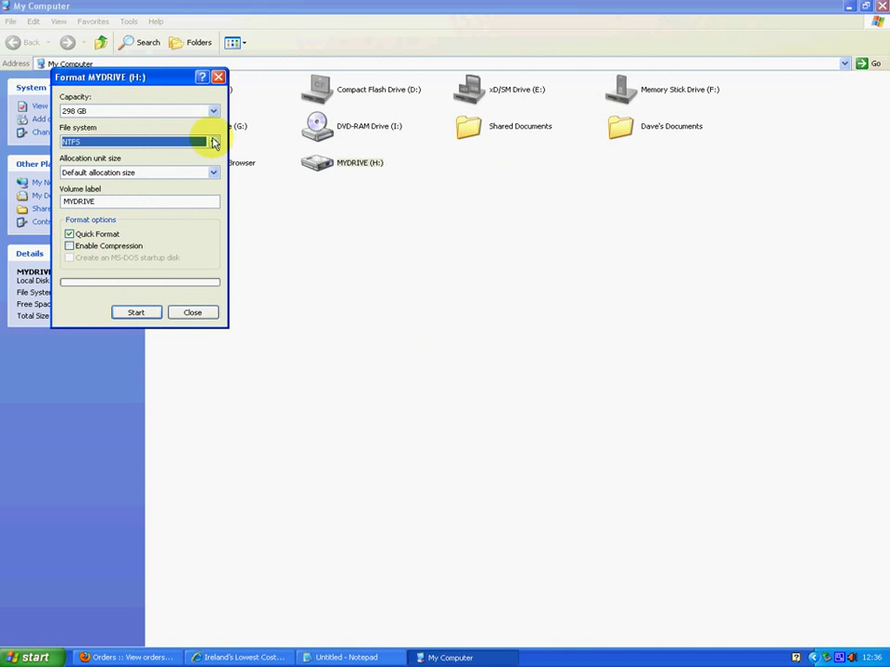
pyautogui.click(134, 313)
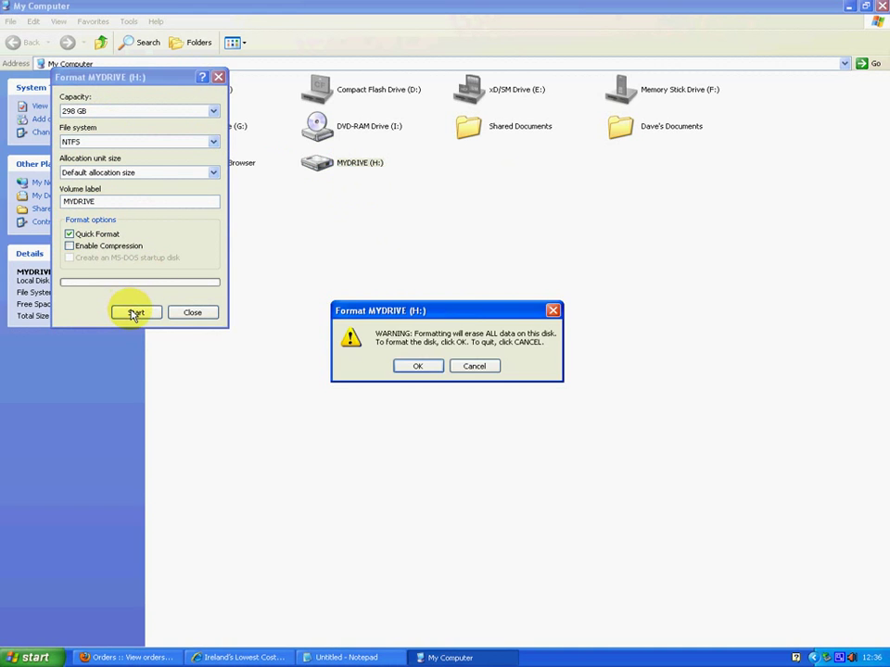
pyautogui.click(414, 367)
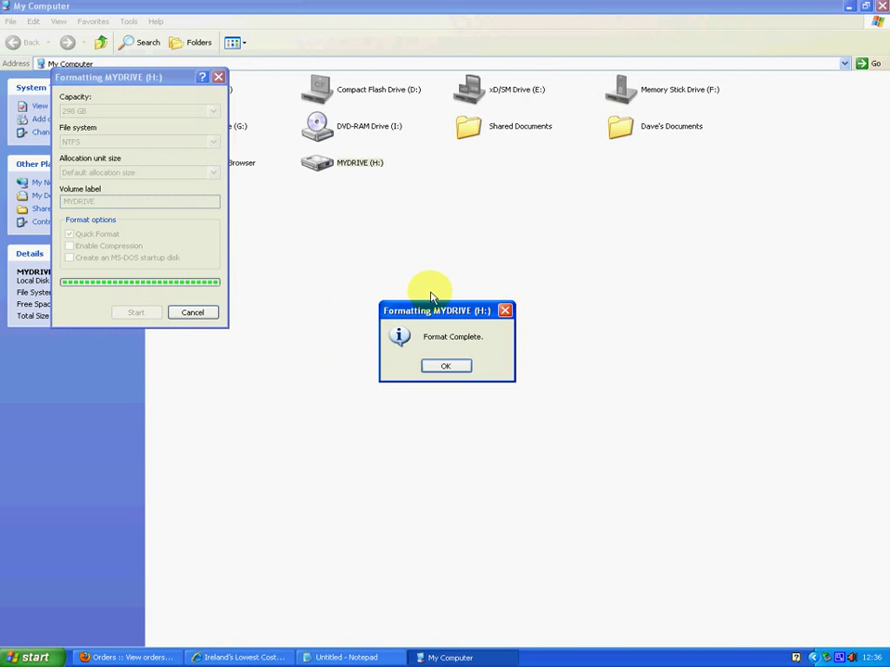
pyautogui.click(451, 366)
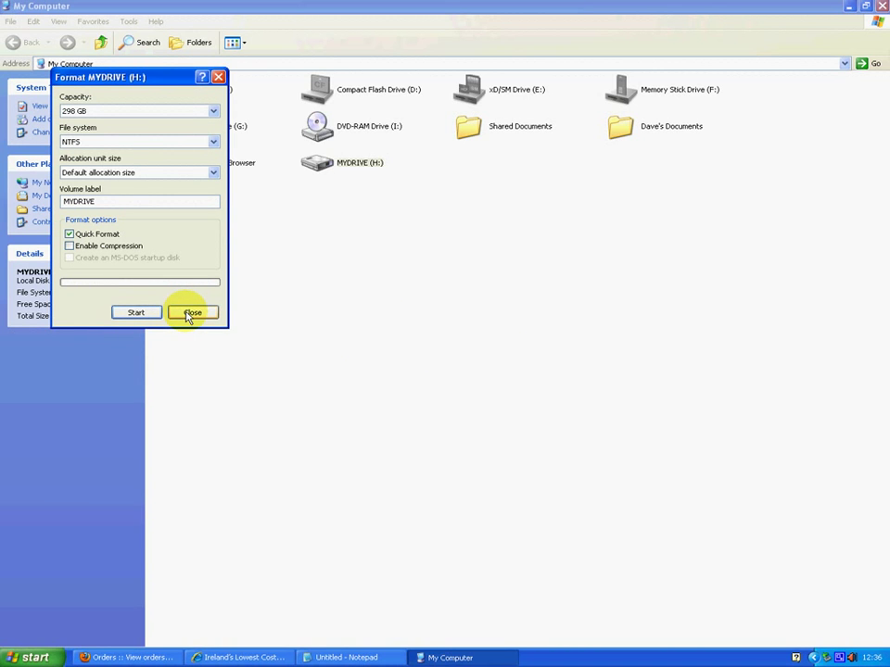
pyautogui.click(191, 313)
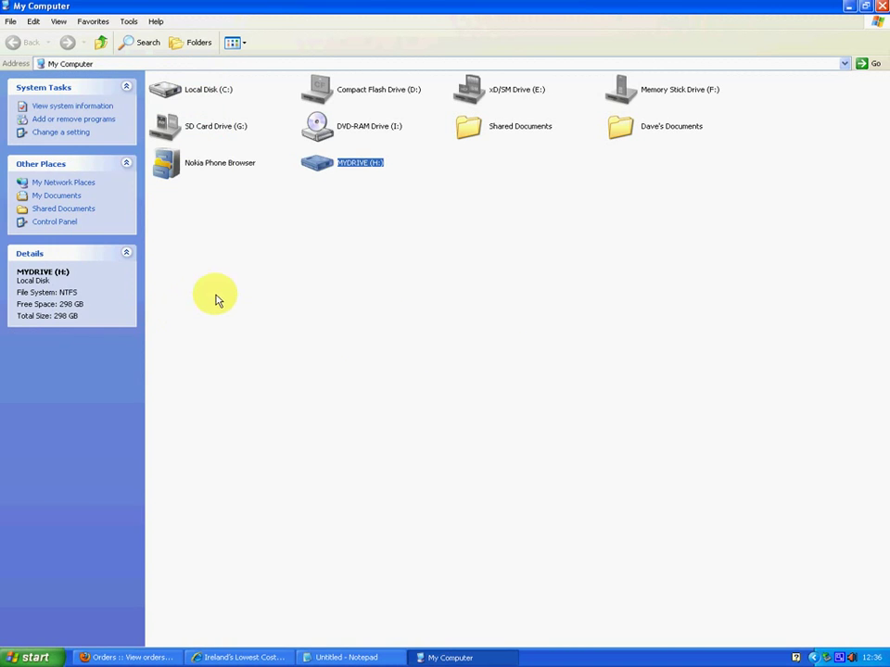